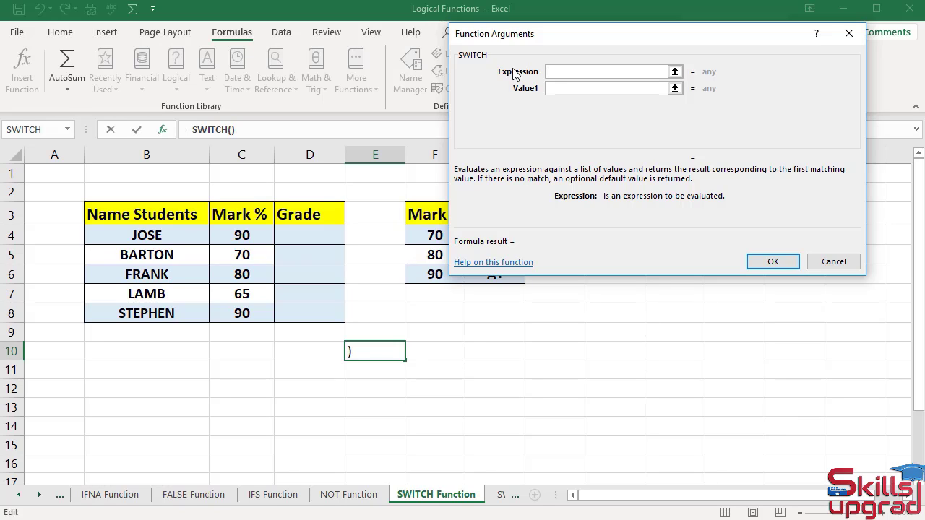
Review the SWITCH function's Value1 and Result1 arguments and cancel inserting the function in cell E10
{"action": "key", "text": "Tab"}
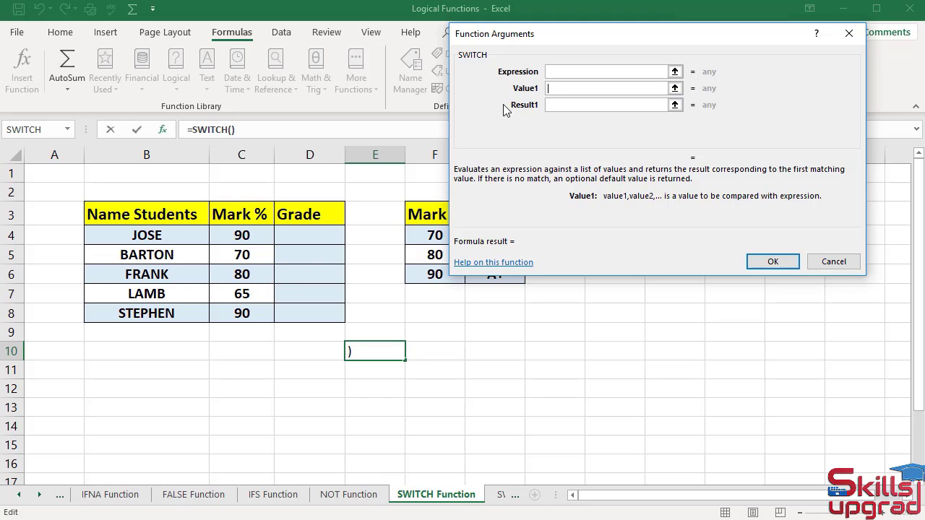
{"action": "key", "text": "Tab"}
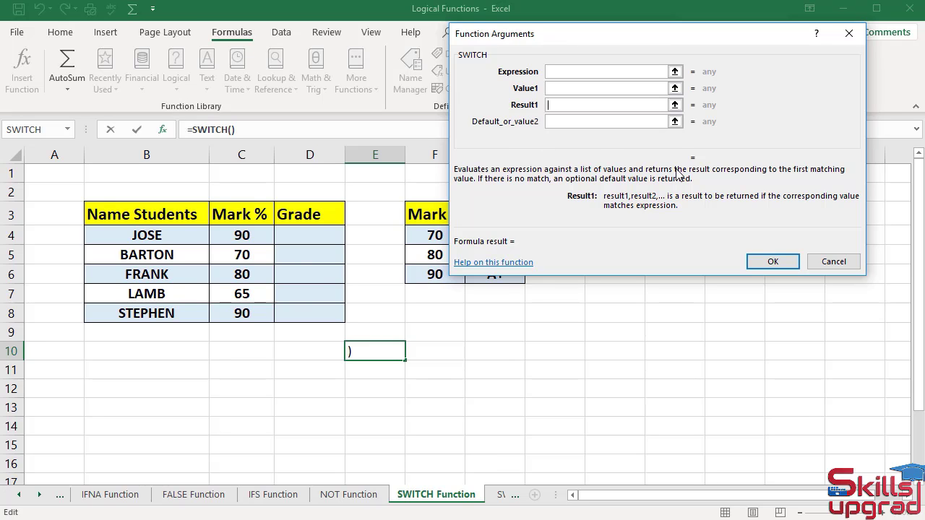
{"action": "left_click", "coordinate": [833, 263]}
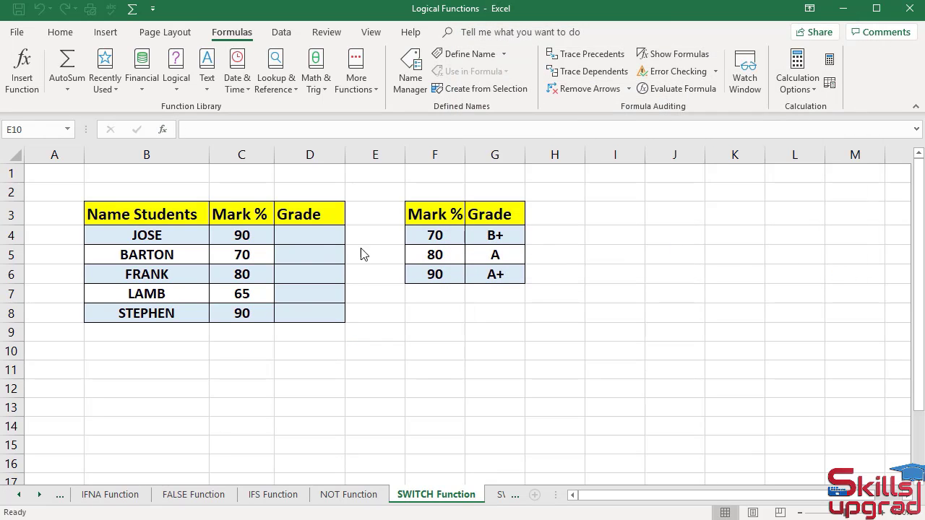
Insert a SWITCH function in Grade cell D4 with the mark in C4 as its expression
{"action": "left_click", "coordinate": [317, 235]}
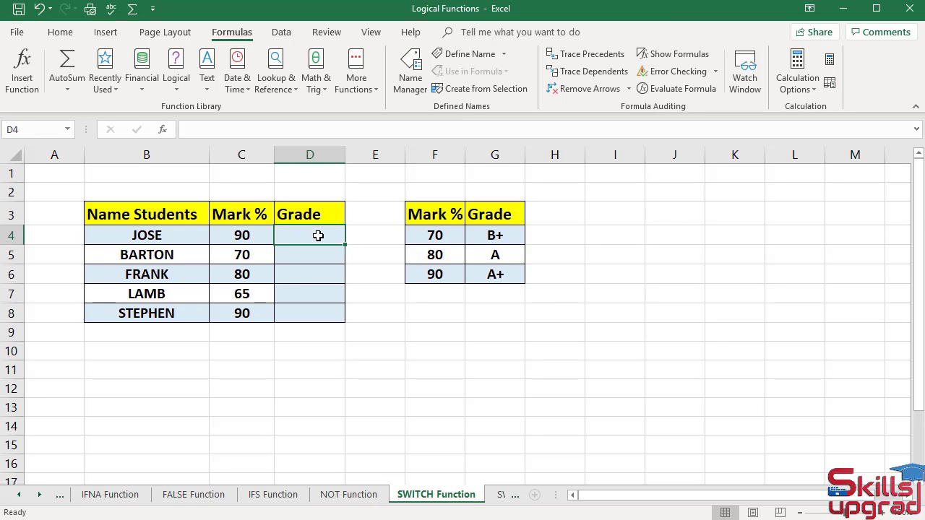
{"action": "left_click", "coordinate": [182, 93]}
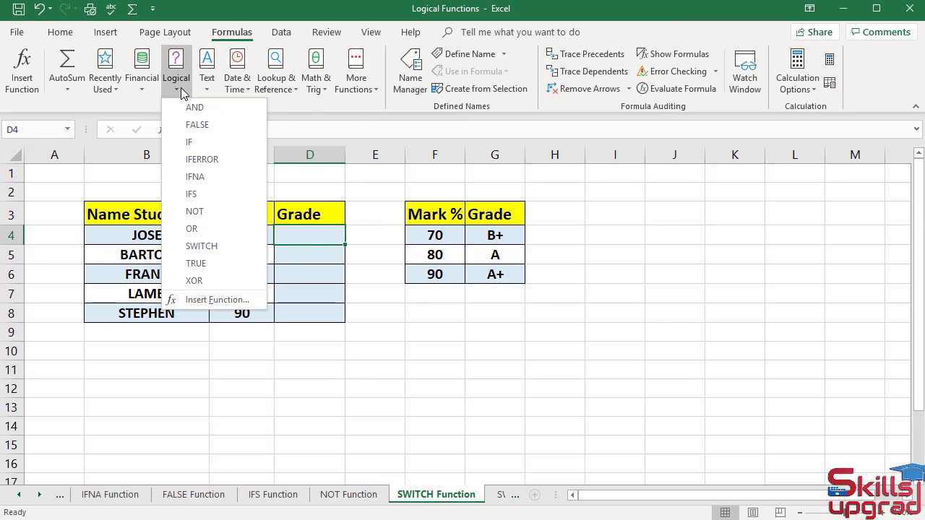
{"action": "left_click", "coordinate": [194, 246]}
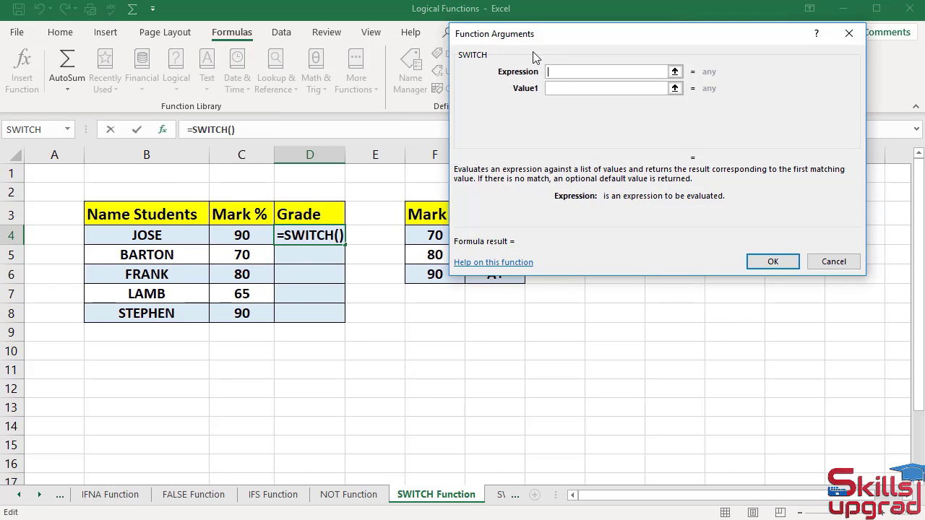
{"action": "left_click", "coordinate": [242, 235]}
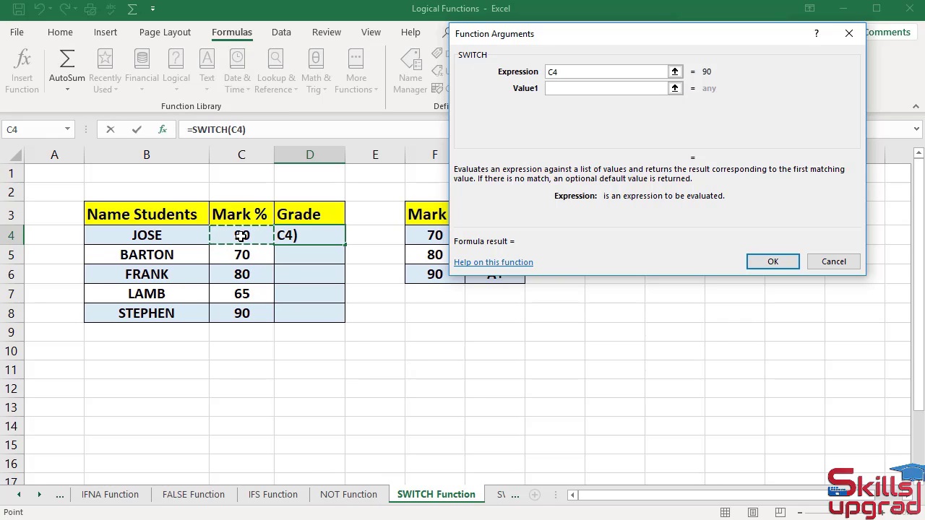
{"action": "key", "text": "Tab"}
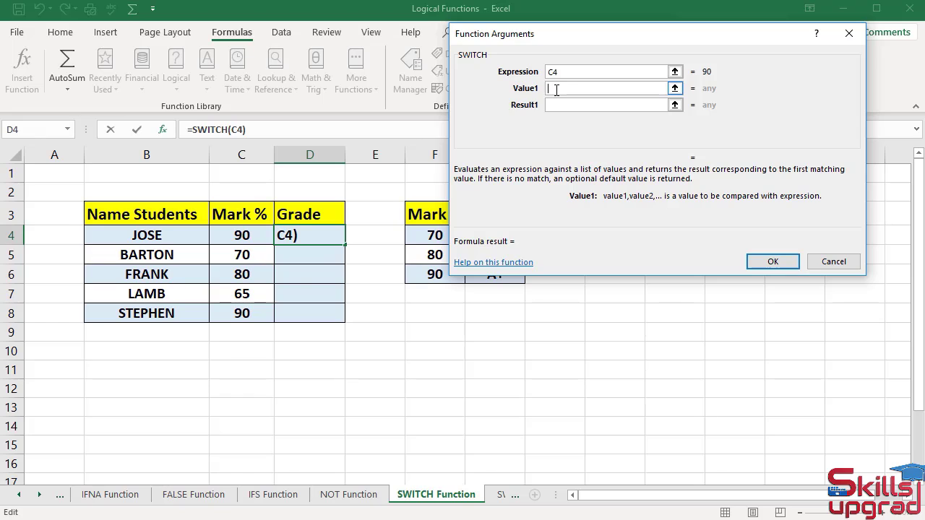
Set the first SWITCH pair to value 70 with the result B+
{"action": "type", "text": "70"}
{"action": "key", "text": "Tab"}
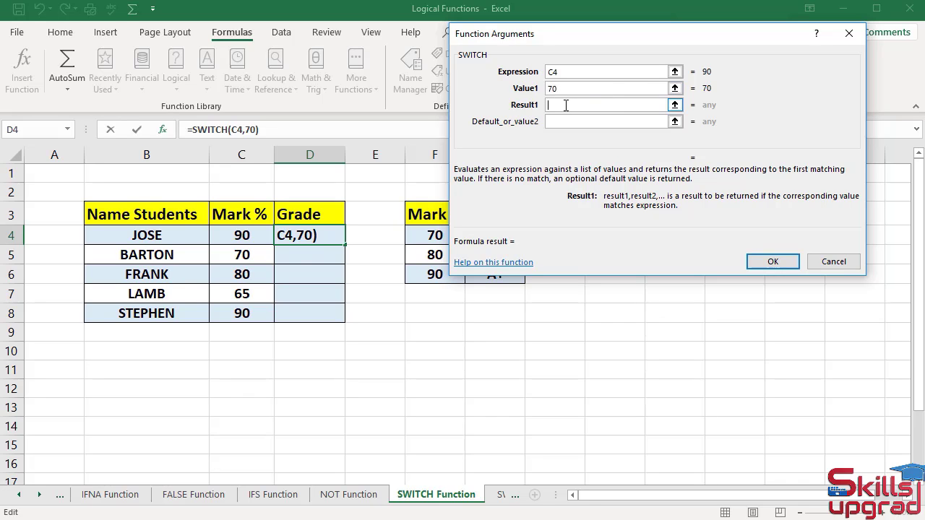
{"action": "type", "text": "B+"}
{"action": "left_click", "coordinate": [553, 90]}
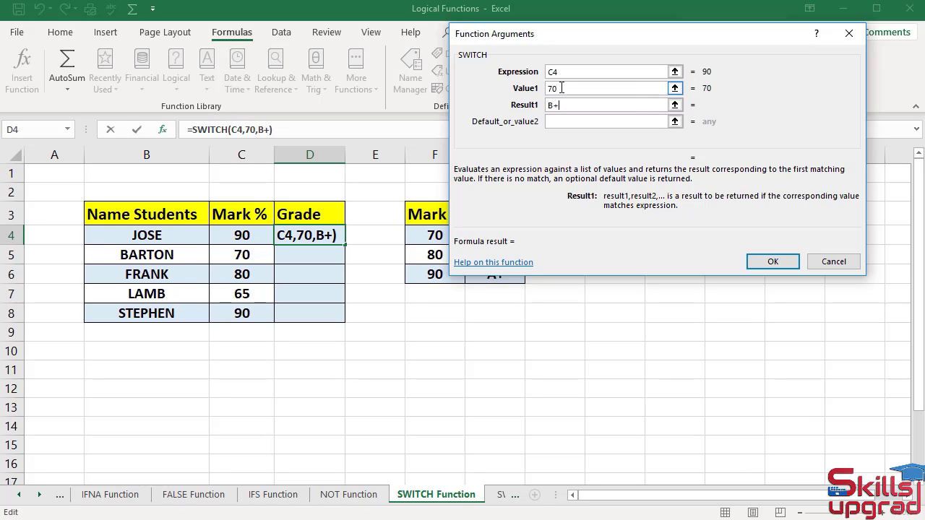
{"action": "left_click", "coordinate": [570, 72]}
{"action": "left_click", "coordinate": [605, 107]}
{"action": "key", "text": "Tab"}
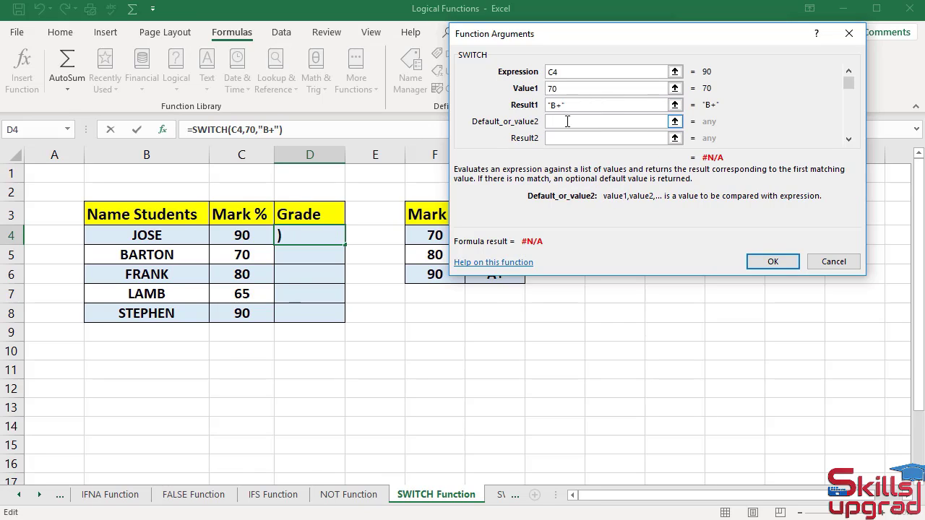
Set the second SWITCH pair to value 80 with the result A
{"action": "left_click", "coordinate": [575, 121]}
{"action": "type", "text": "80"}
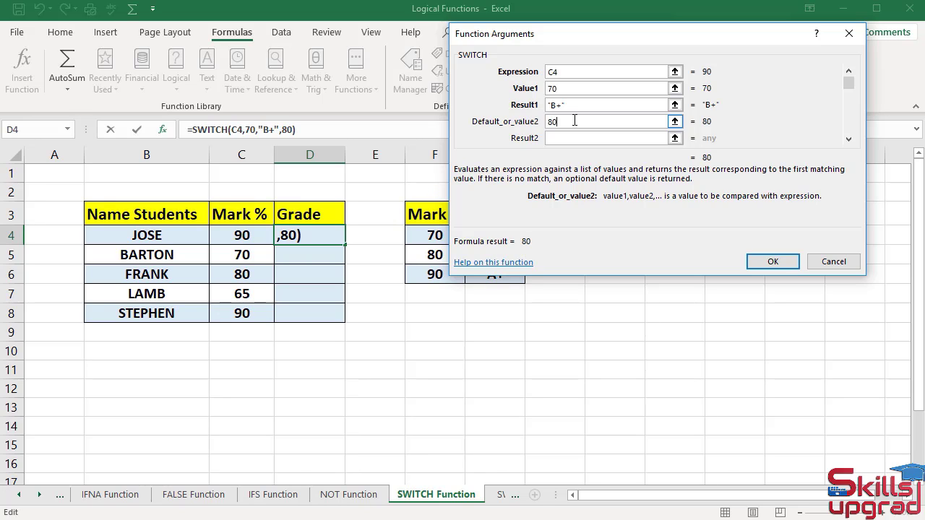
{"action": "key", "text": "Tab"}
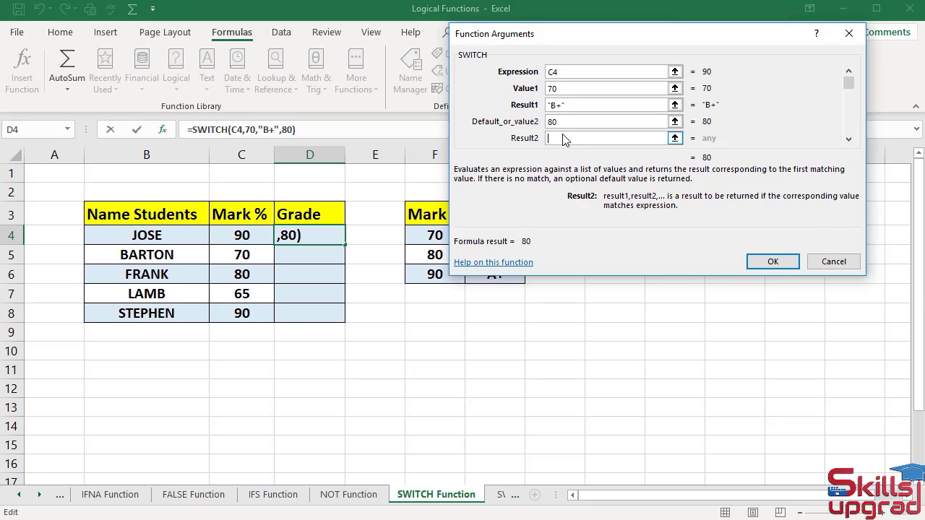
{"action": "type", "text": "A"}
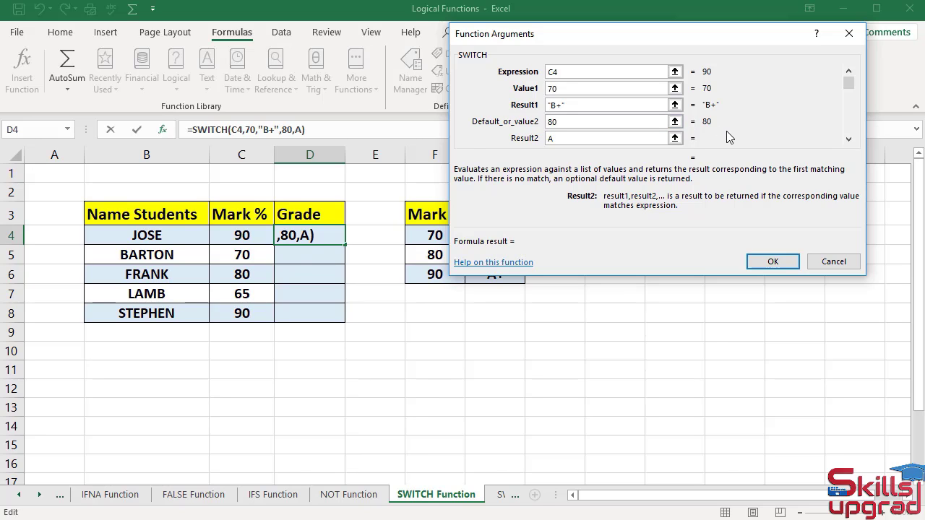
{"action": "key", "text": "Tab"}
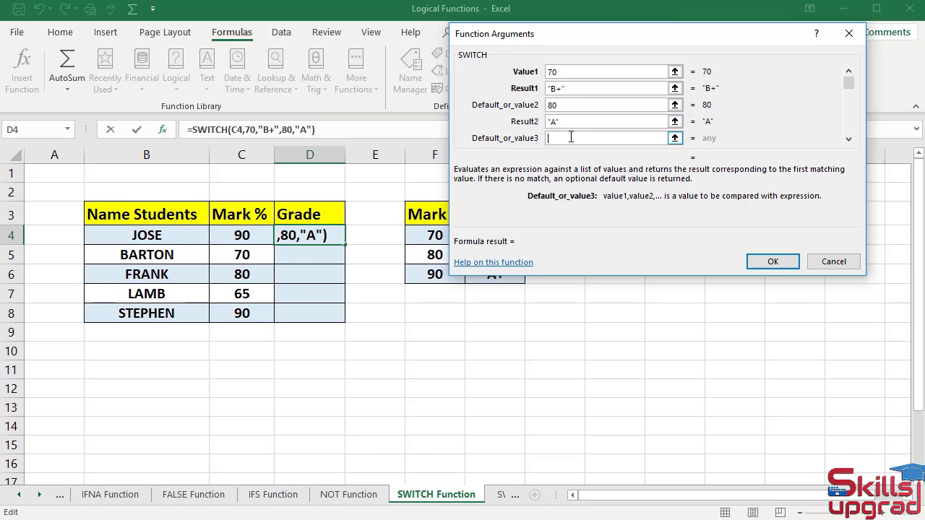
Set the third SWITCH pair to value 90 with the result A+ and review all entered arguments
{"action": "type", "text": "90"}
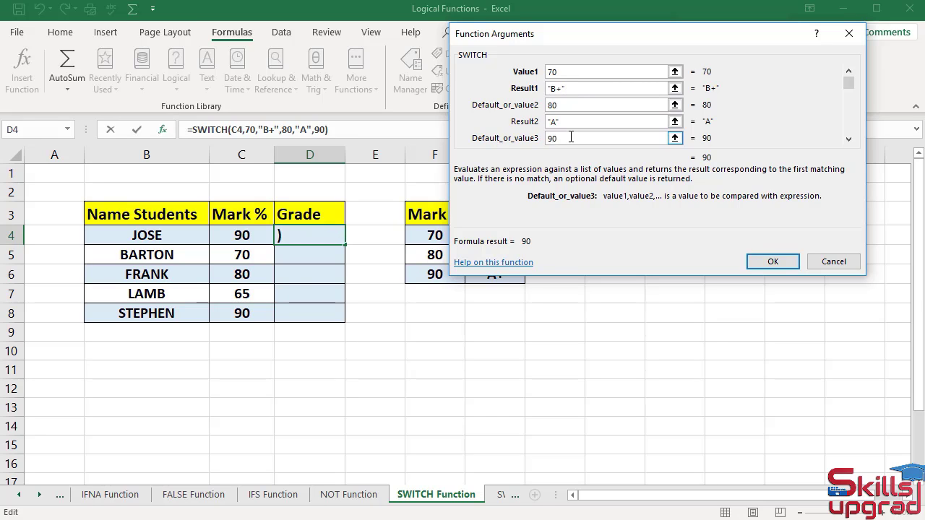
{"action": "key", "text": "Tab"}
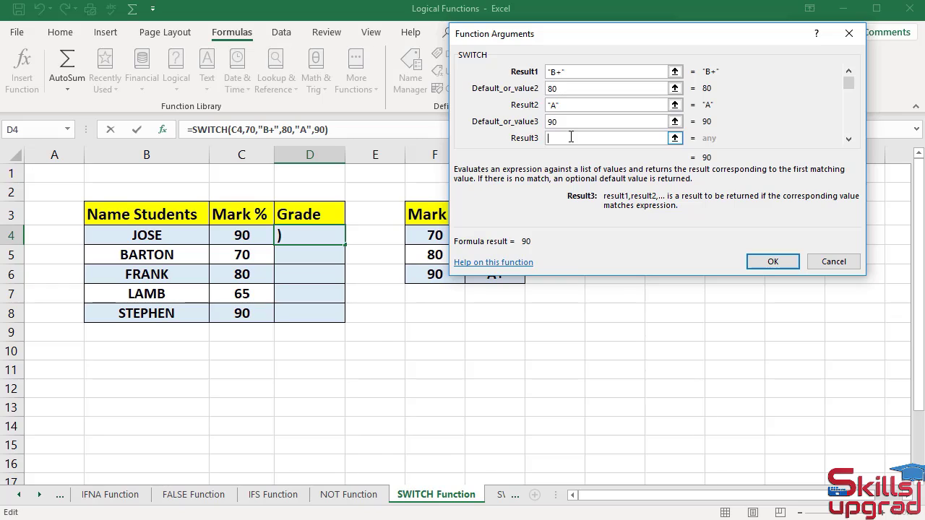
{"action": "type", "text": "A+"}
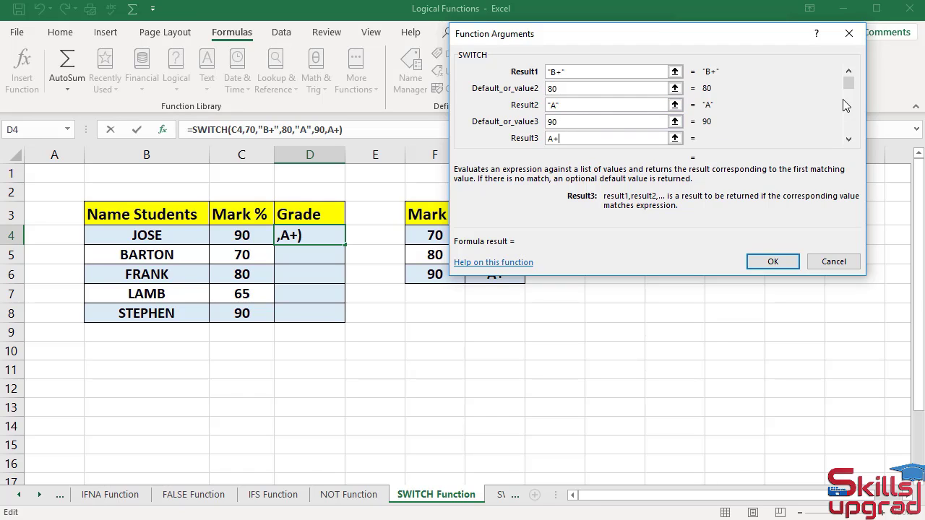
{"action": "left_click", "coordinate": [849, 71]}
{"action": "left_click", "coordinate": [849, 71]}
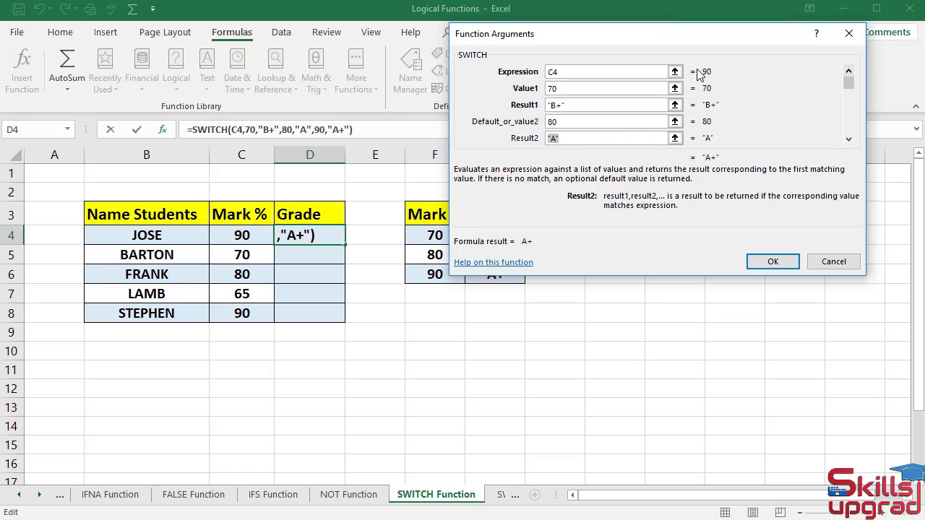
{"action": "left_click", "coordinate": [849, 139]}
{"action": "left_click", "coordinate": [848, 139]}
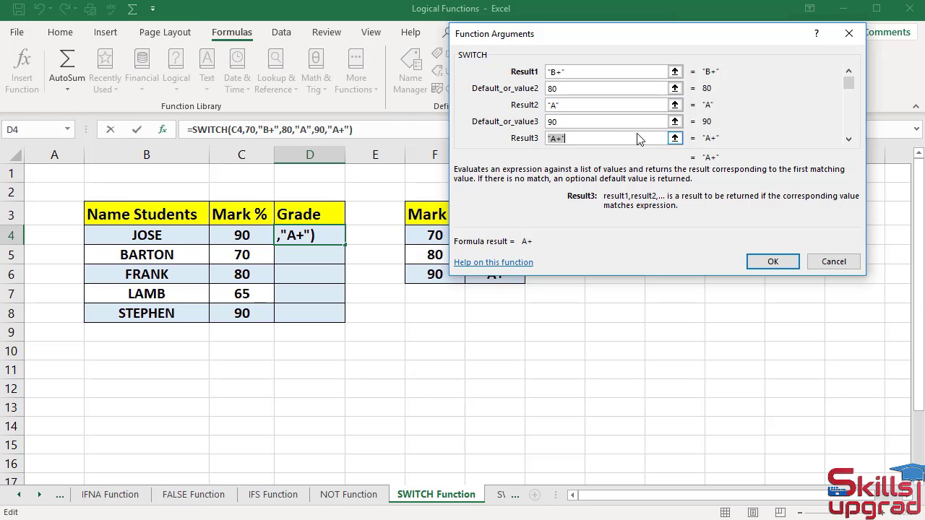
Set "No Match" as the SWITCH default in Default_or_value4 and enter the formula in D4
{"action": "left_click", "coordinate": [602, 137]}
{"action": "key", "text": "Tab"}
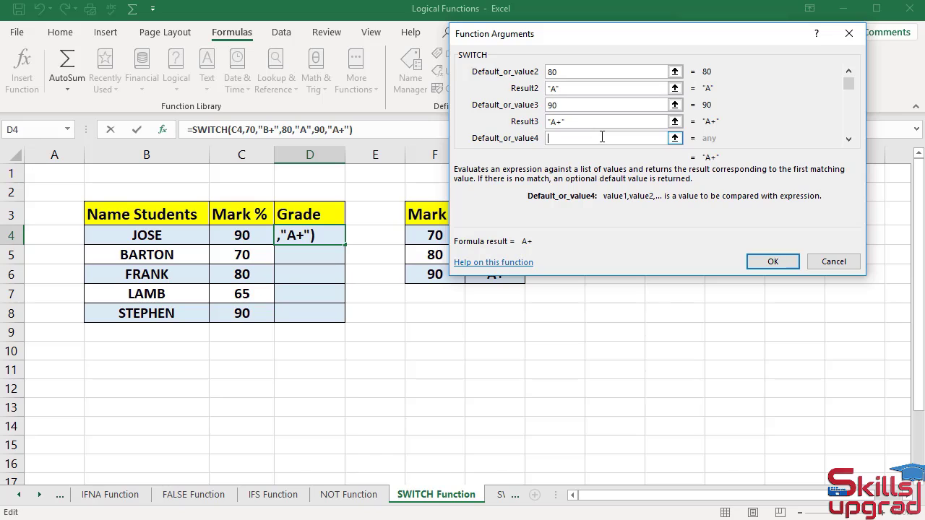
{"action": "type", "text": "No Mat"}
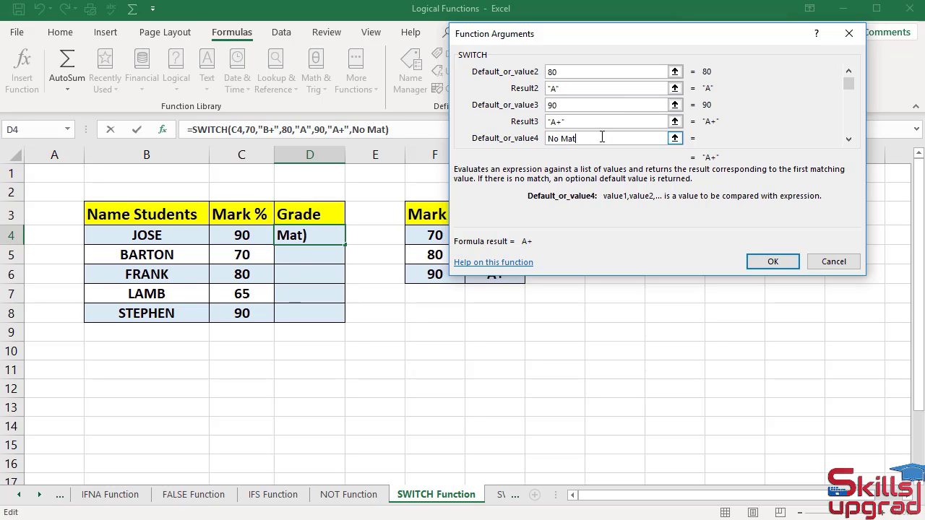
{"action": "type", "text": "ch"}
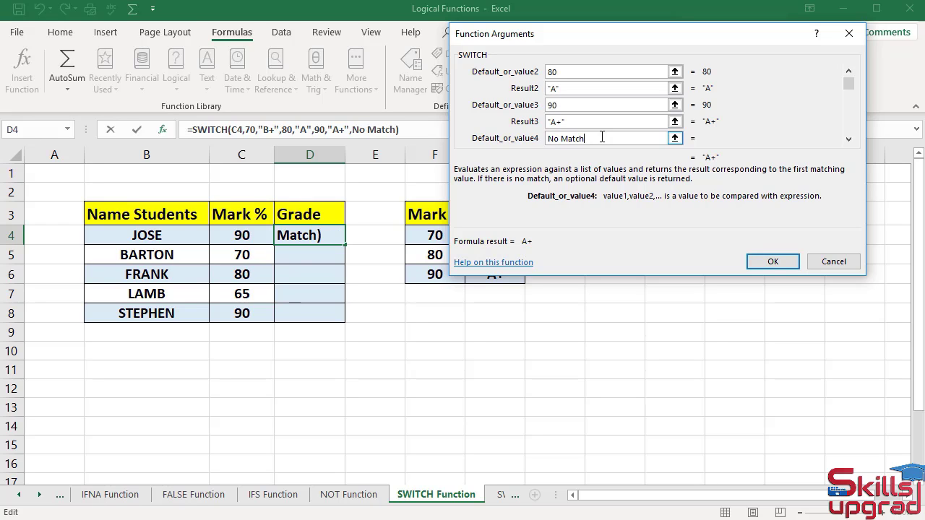
{"action": "left_click", "coordinate": [765, 260]}
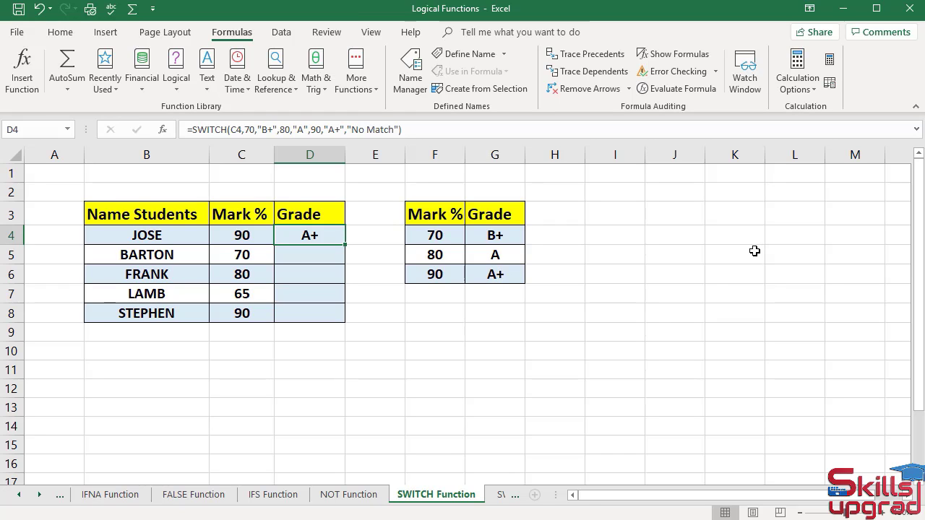
Check the SWITCH formula in D4 and fill it down the Grade column through D8
{"action": "left_click", "coordinate": [259, 130]}
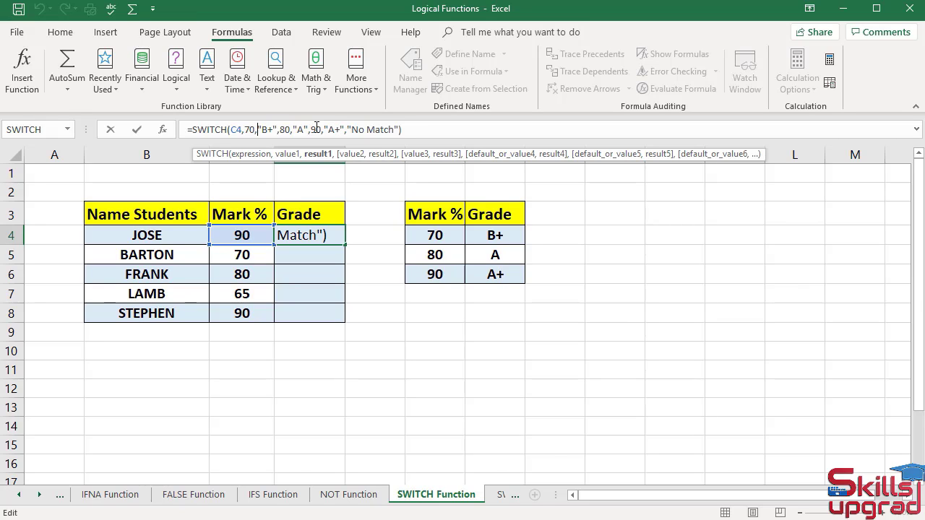
{"action": "key", "text": "Return"}
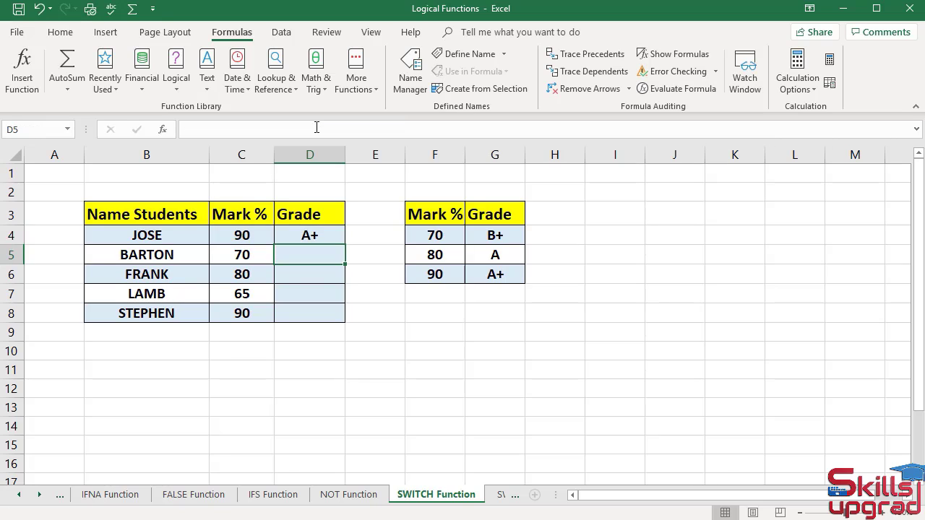
{"action": "left_click", "coordinate": [318, 237]}
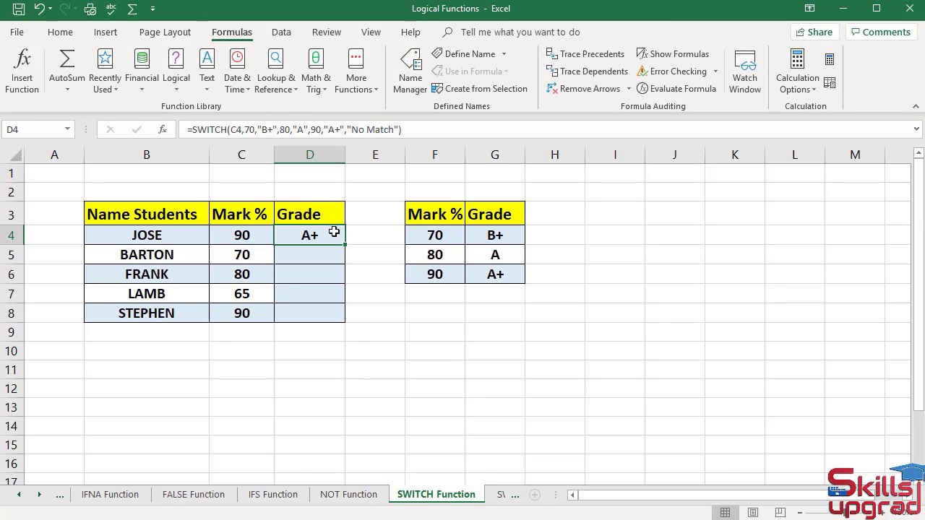
{"action": "left_click_drag", "start_coordinate": [346, 246], "coordinate": [341, 325]}
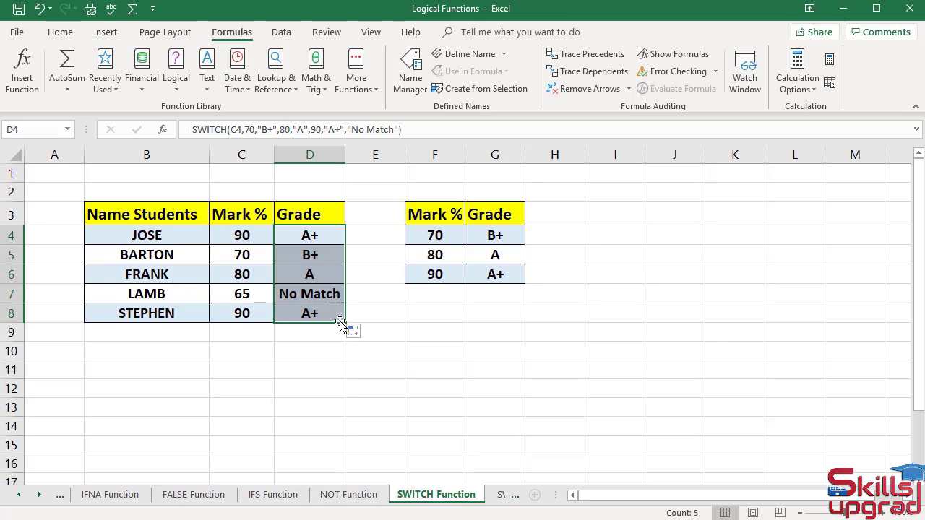
Examine the copied SWITCH formulas in Grade cells D5 and D7
{"action": "left_click", "coordinate": [335, 255]}
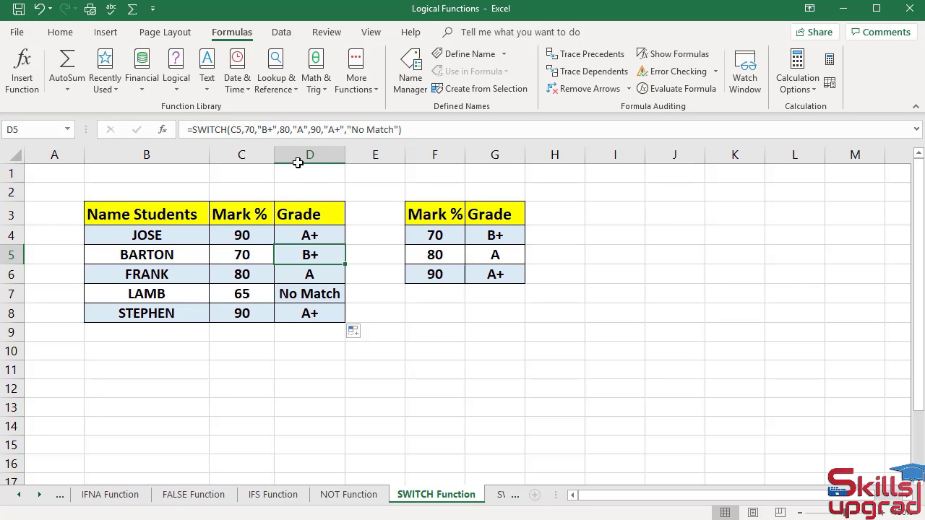
{"action": "left_click", "coordinate": [271, 129]}
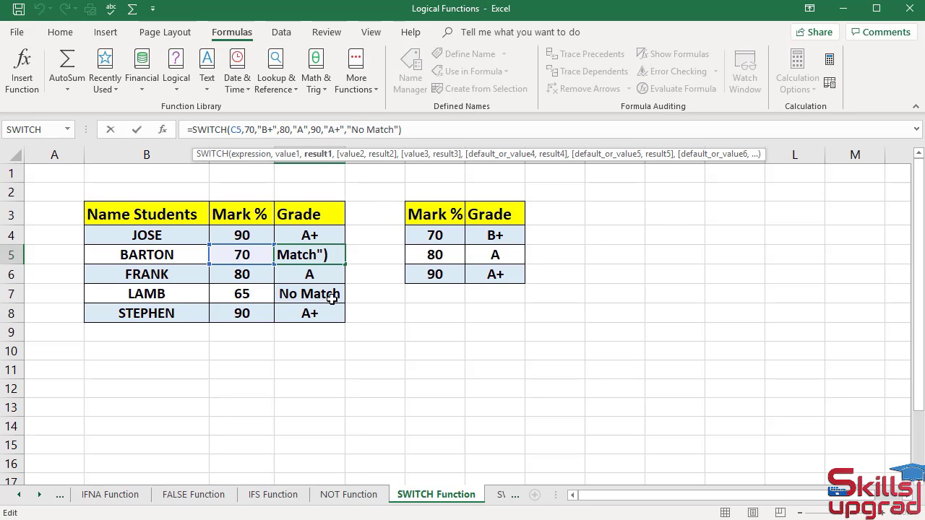
{"action": "key", "text": "Return"}
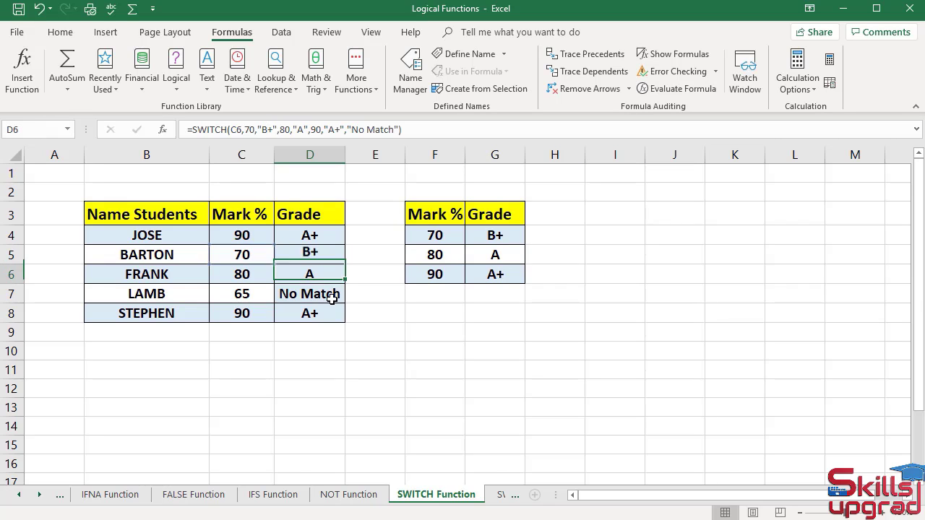
{"action": "left_click", "coordinate": [331, 296]}
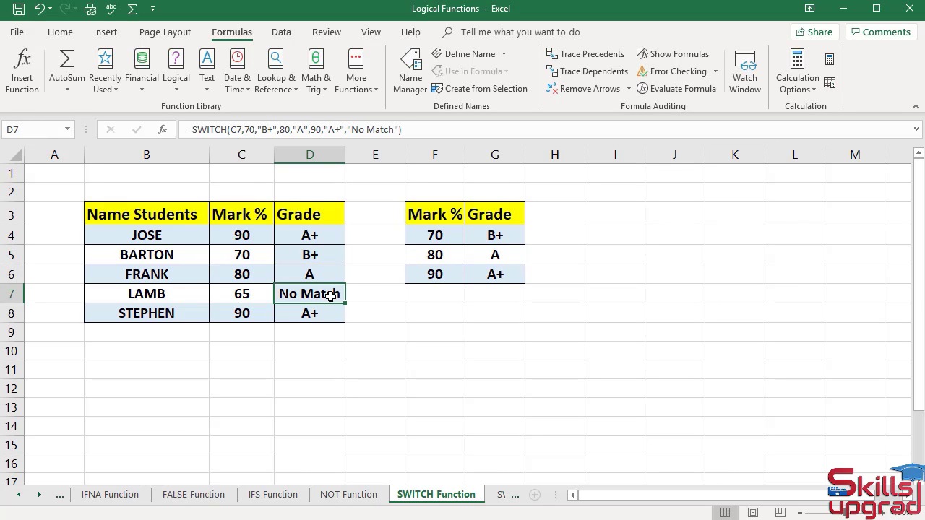